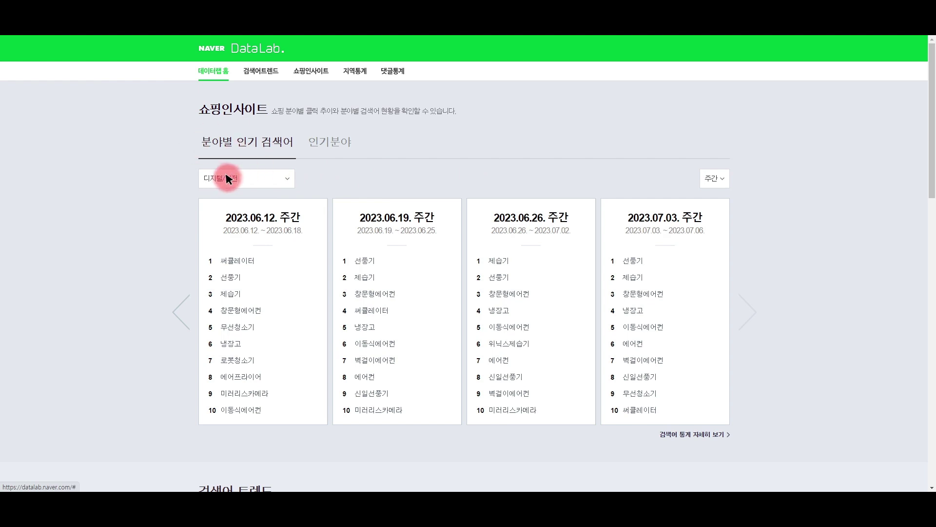
Step: Show the weekly popular search terms for the 가구/인테리어 category
left_click(271, 177)
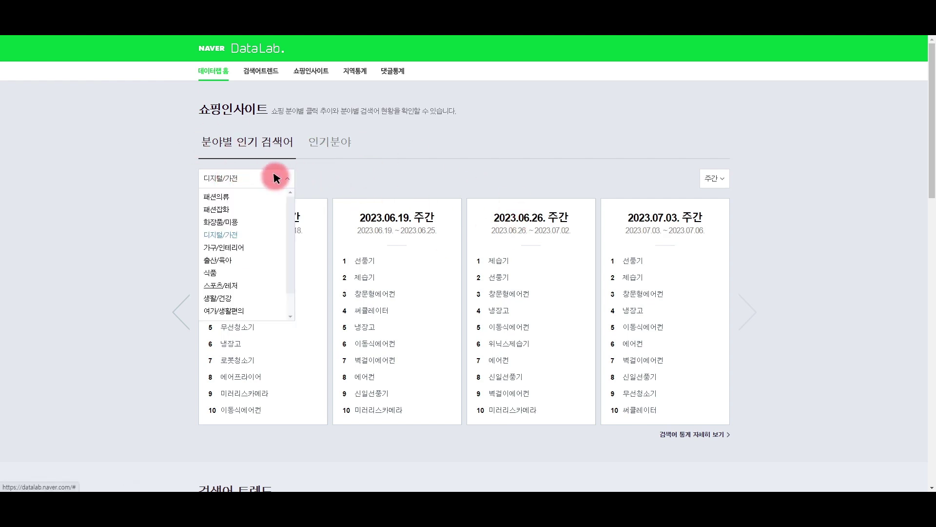
left_click(224, 246)
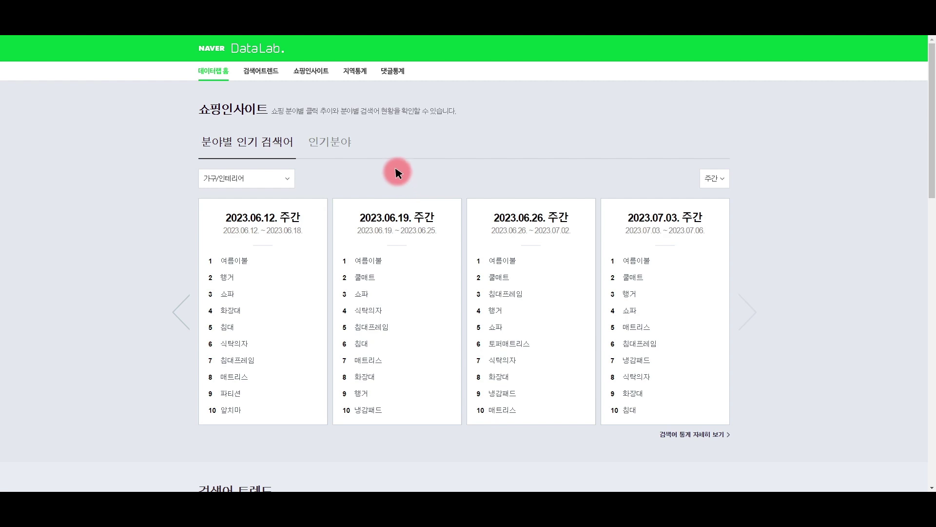
Step: In 쇼핑인사이트, query the weekly one-year click trend for the 패션의류 keyword 원피스 and review its device, gender and age breakdown
left_click(312, 73)
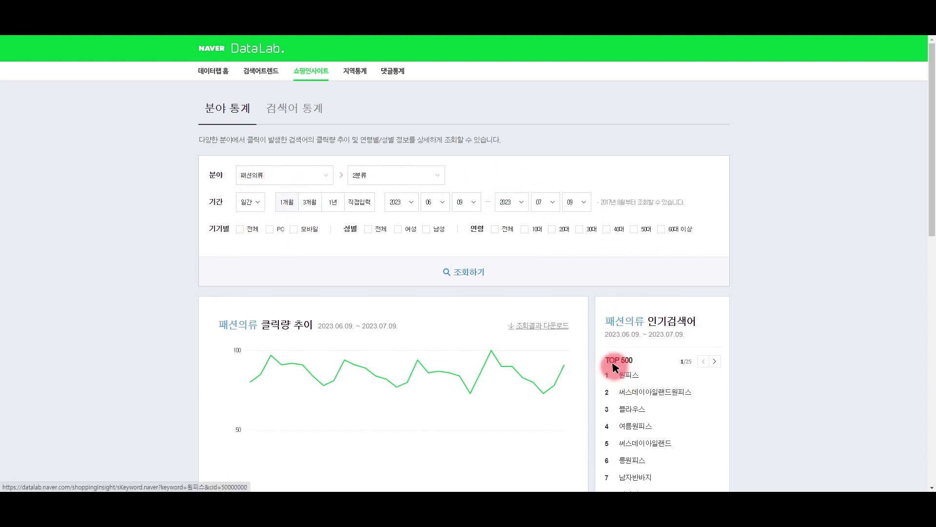
left_click(628, 376)
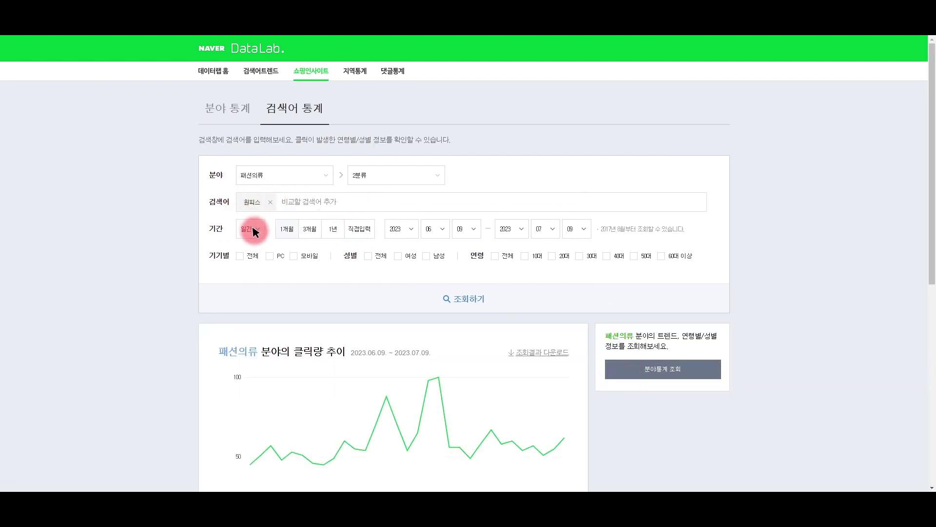
left_click(246, 258)
left_click(329, 226)
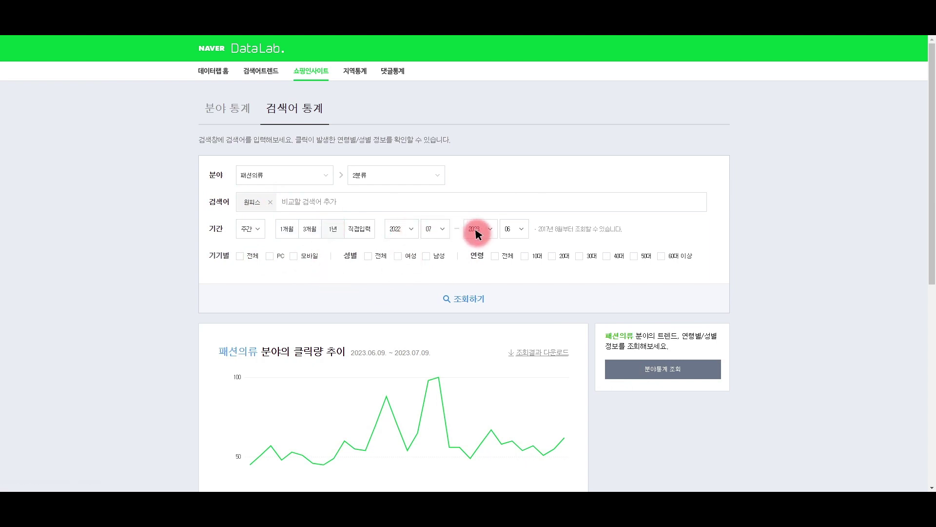
left_click(465, 298)
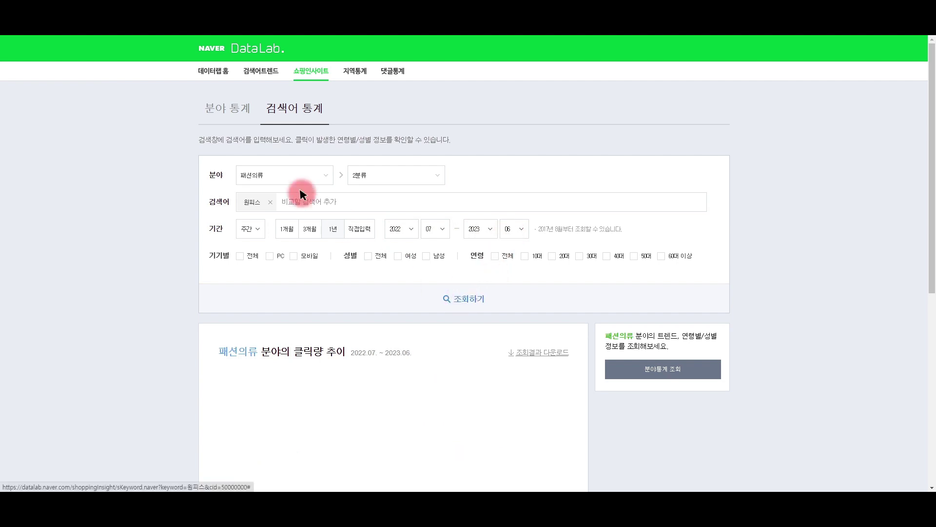
scroll(731, 273, "down", 4)
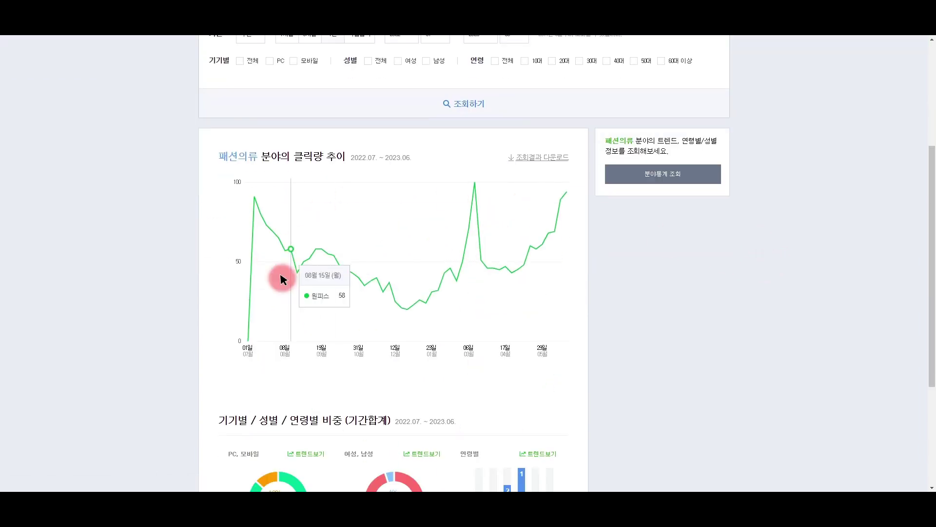
mouse_move(255, 199)
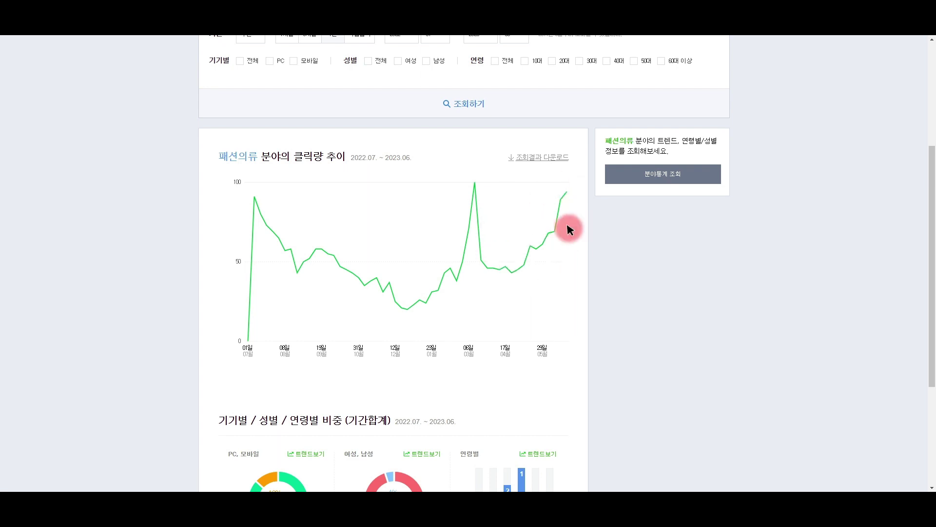
scroll(631, 253, "down", 4)
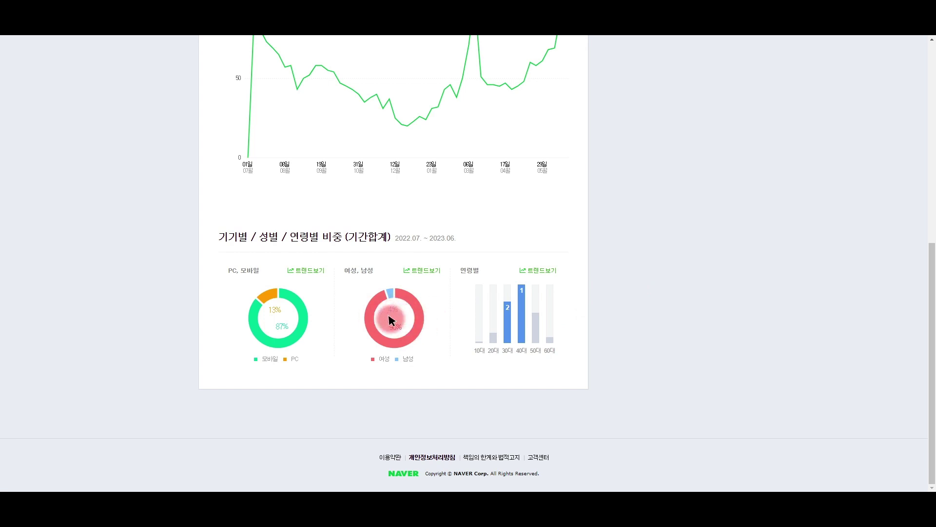
scroll(649, 319, "up", 5)
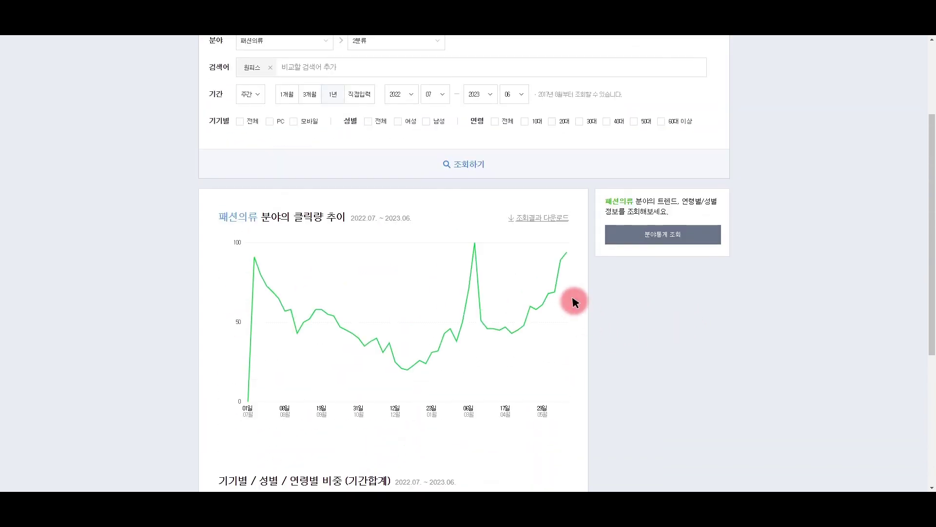
scroll(746, 295, "up", 3)
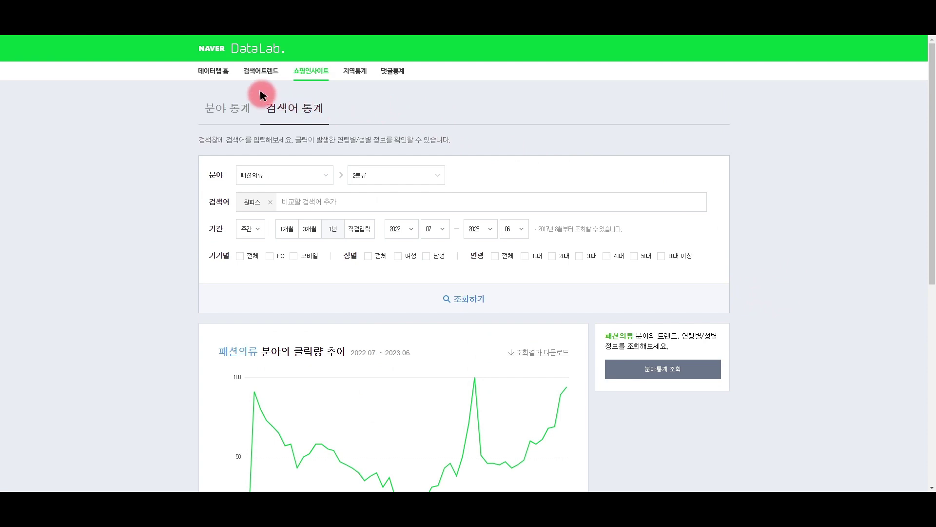
Step: Query the category statistics for 패션잡화 and view its click trend and popular keywords
left_click(212, 107)
left_click(276, 172)
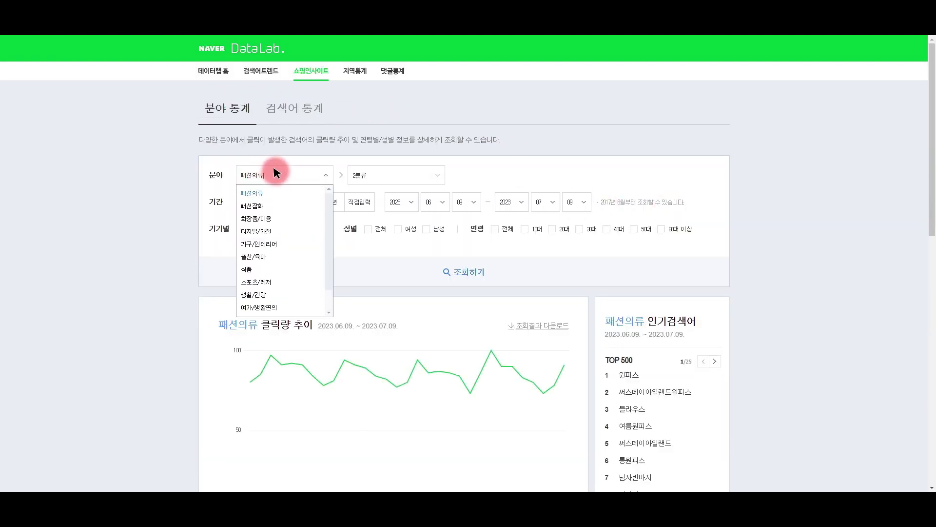
left_click(257, 205)
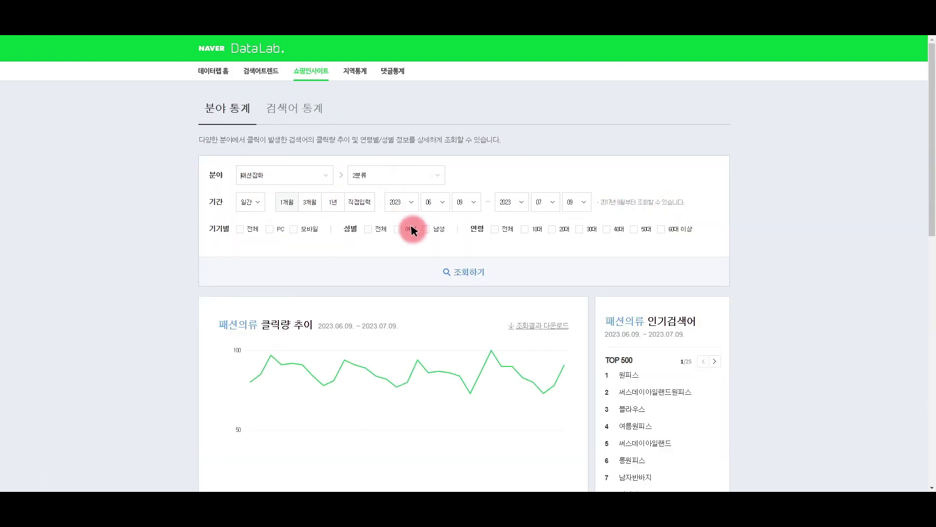
left_click(466, 273)
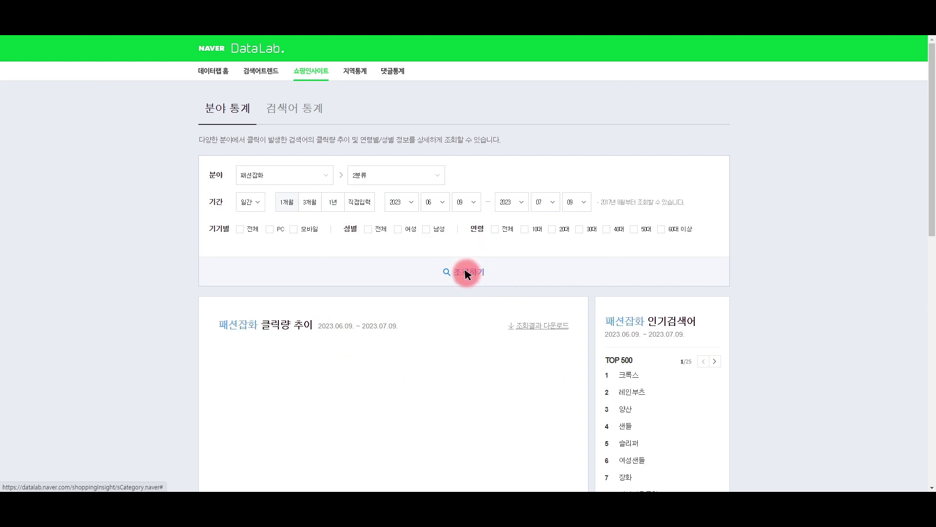
scroll(804, 297, "down", 2)
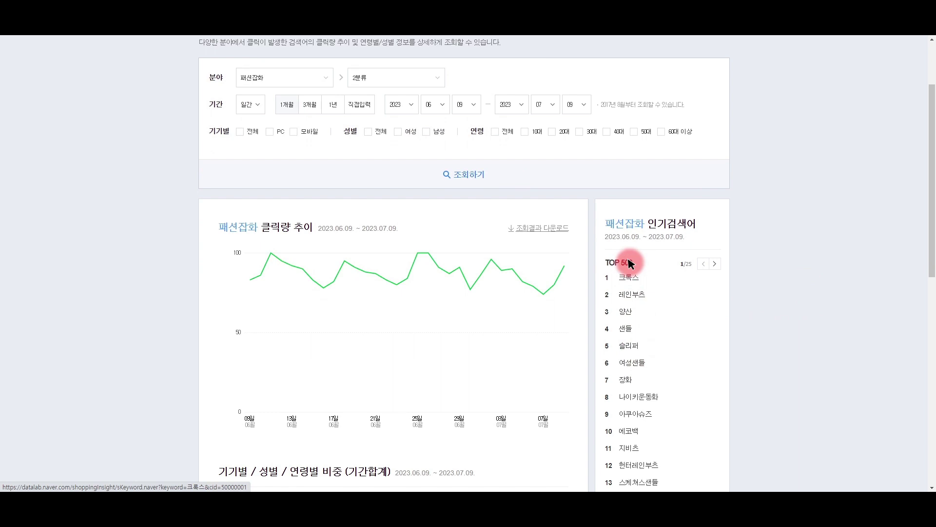
Step: Open the keyword statistics for 샌들 in 패션잡화 and query its weekly click trend over one year
left_click(625, 328)
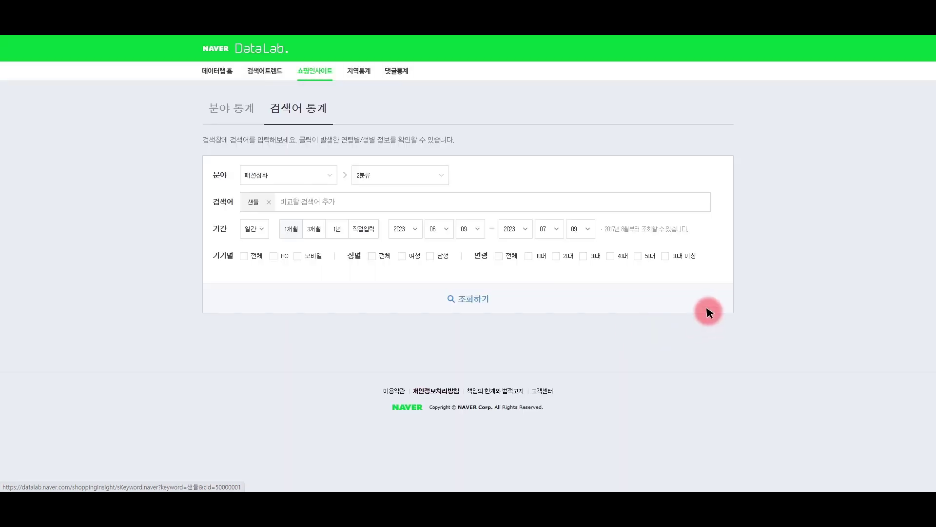
left_click(467, 297)
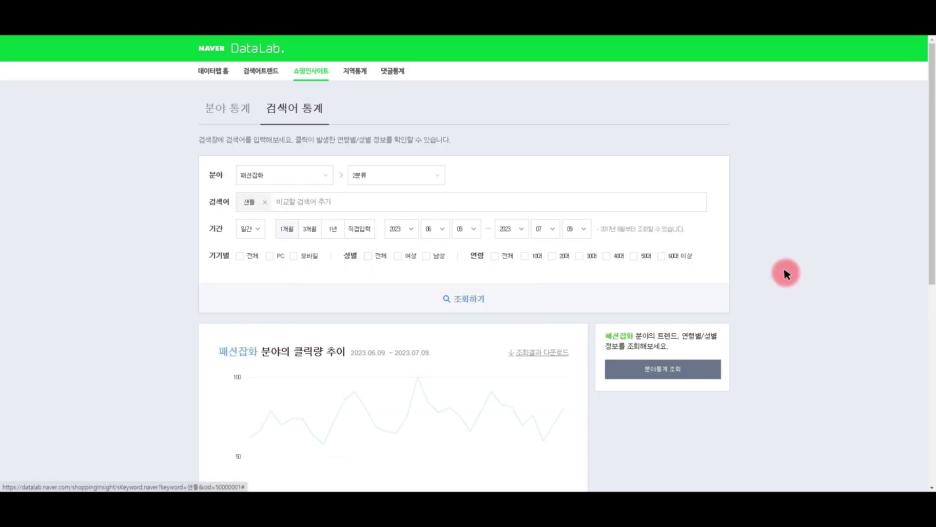
left_click(323, 234)
left_click(249, 229)
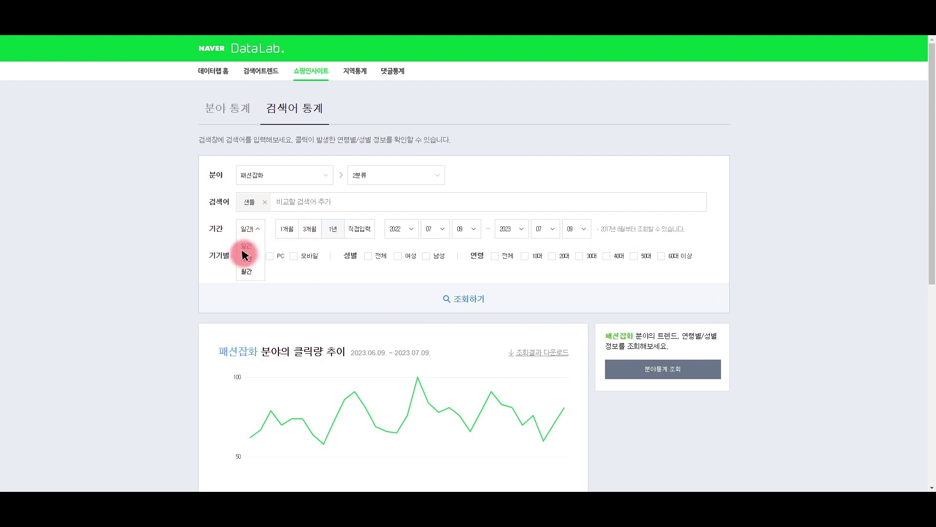
left_click(244, 249)
left_click(464, 298)
left_click(457, 296)
scroll(782, 276, "down", 3)
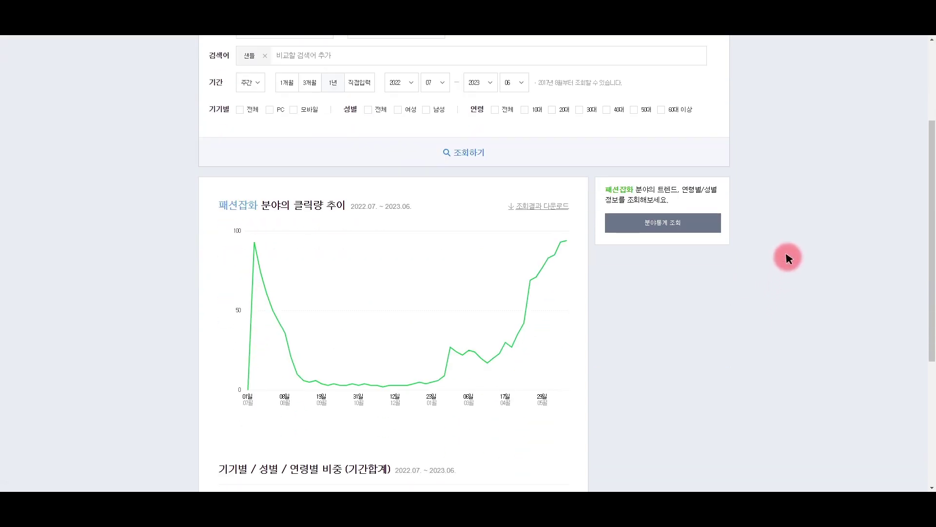
mouse_move(254, 240)
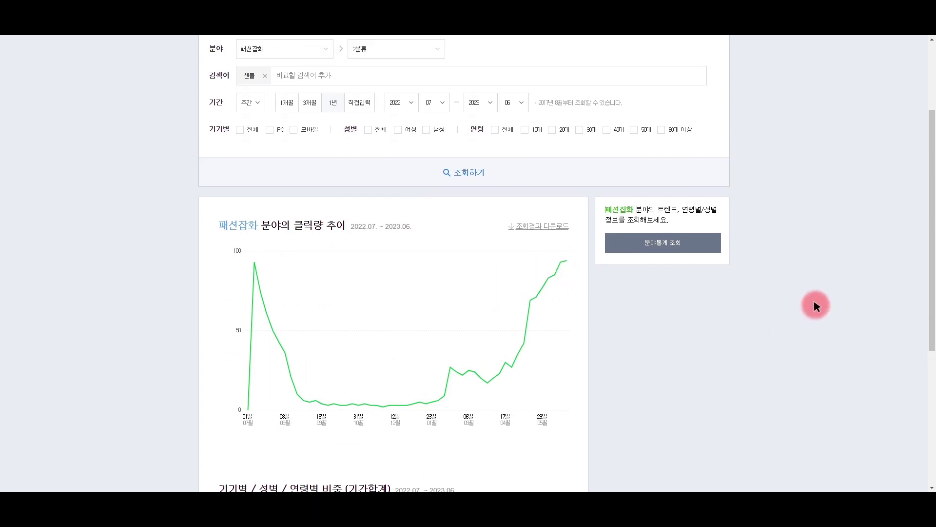
scroll(815, 305, "up", 3)
scroll(530, 262, "down", 3)
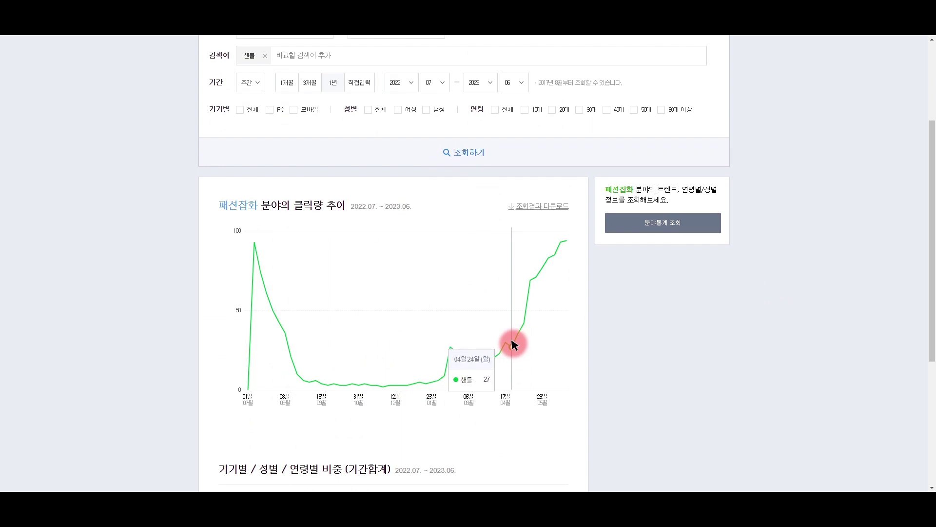
scroll(829, 332, "up", 2)
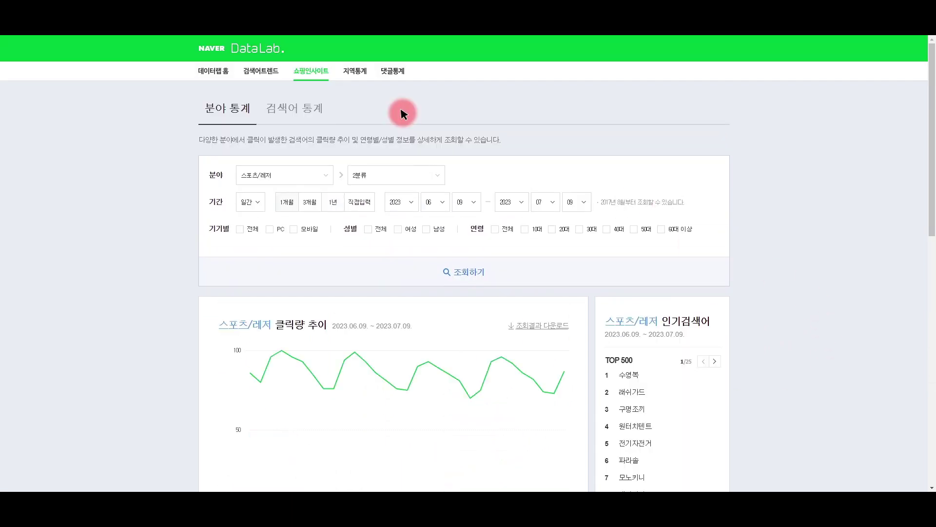
Step: Query the category statistics for 스포츠/레저 by week over one year
left_click(293, 172)
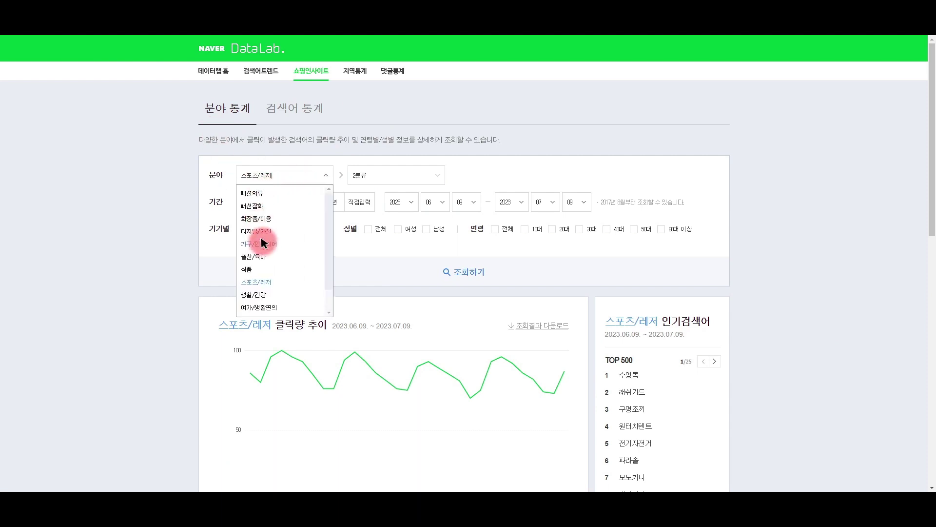
left_click(266, 293)
left_click(379, 172)
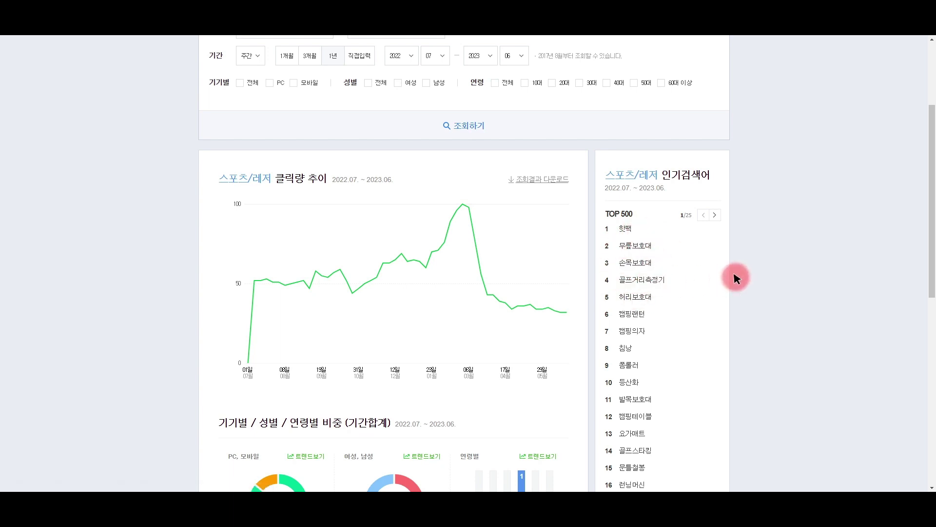
Step: Query the weekly one-year click trend for the 스포츠/레저 keyword 무릎보호대 and review its device, gender and age breakdown
left_click(636, 246)
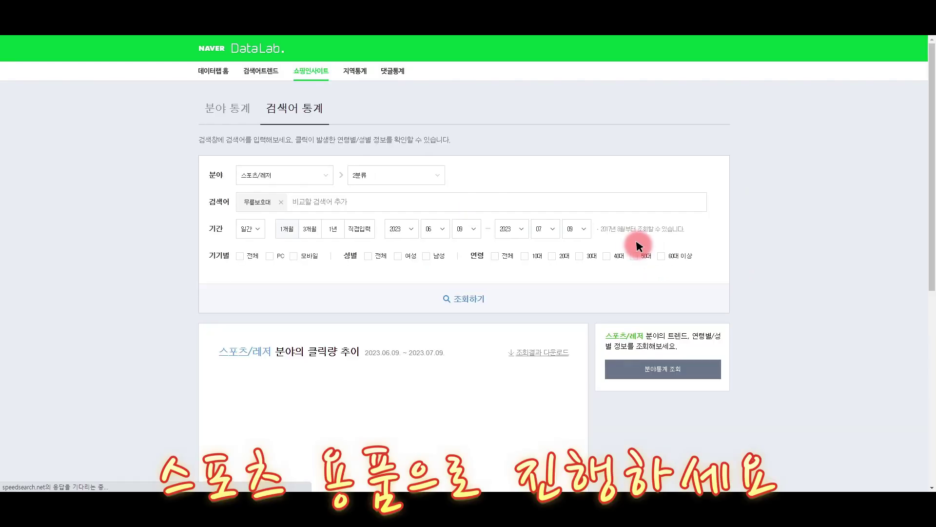
left_click(333, 230)
left_click(256, 230)
left_click(246, 258)
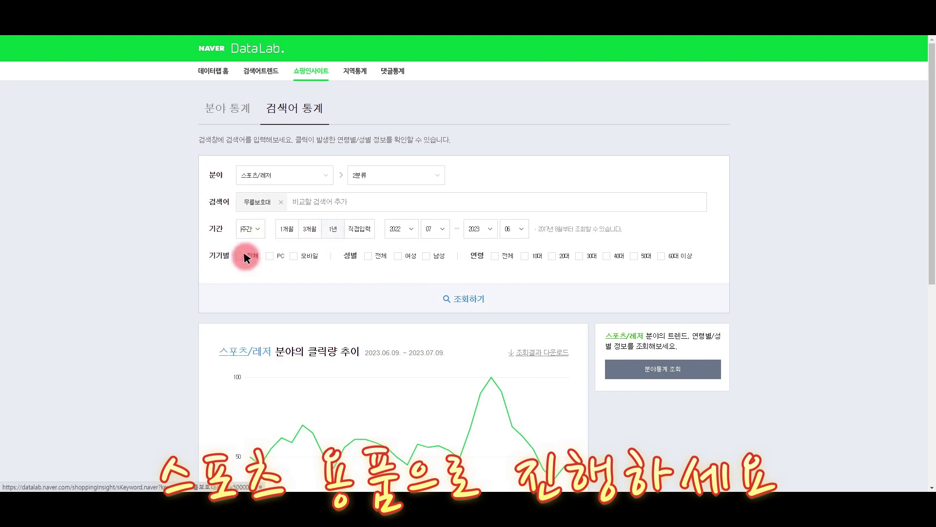
left_click(466, 301)
scroll(815, 272, "down", 4)
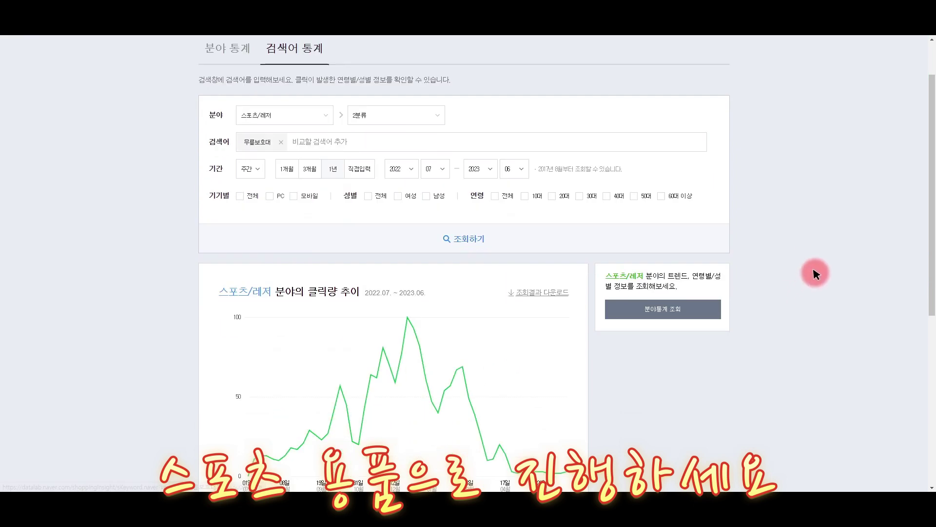
scroll(707, 269, "up", 4)
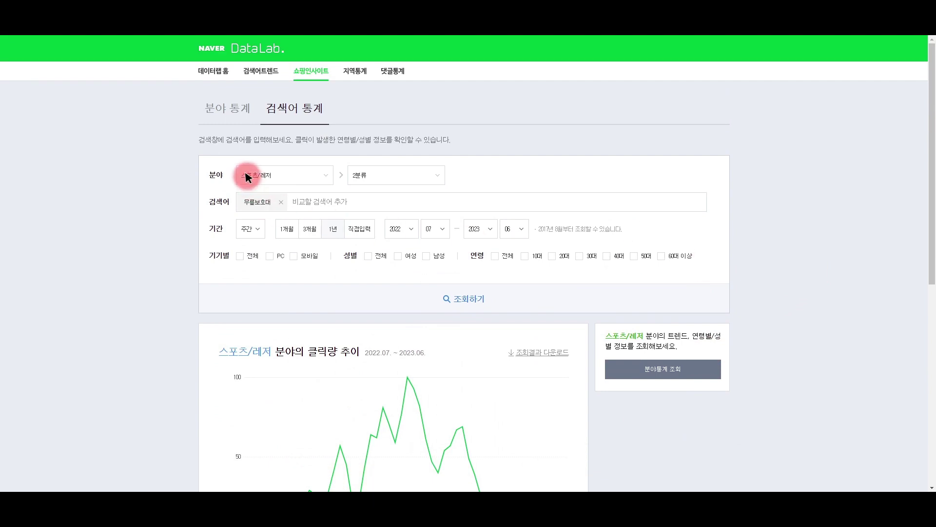
scroll(741, 234, "down", 3)
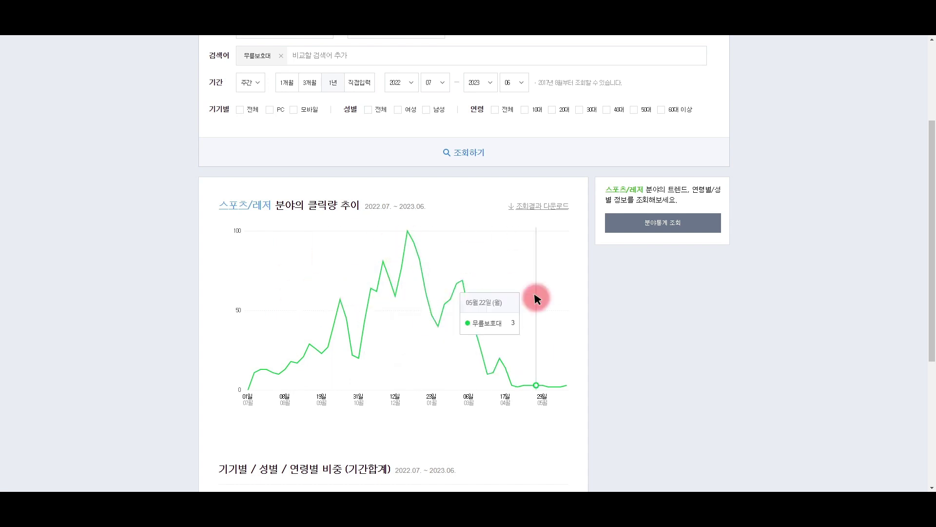
scroll(683, 320, "down", 4)
scroll(695, 320, "down", 1)
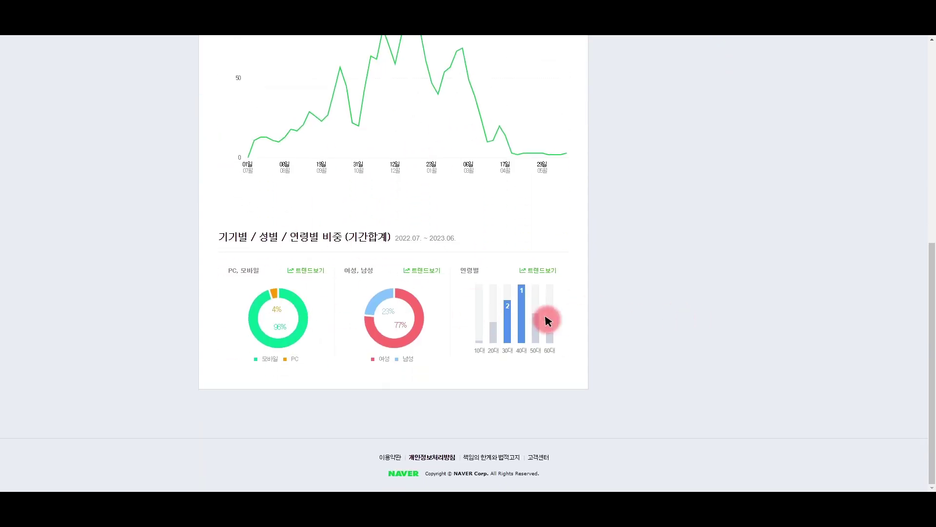
scroll(831, 324, "up", 8)
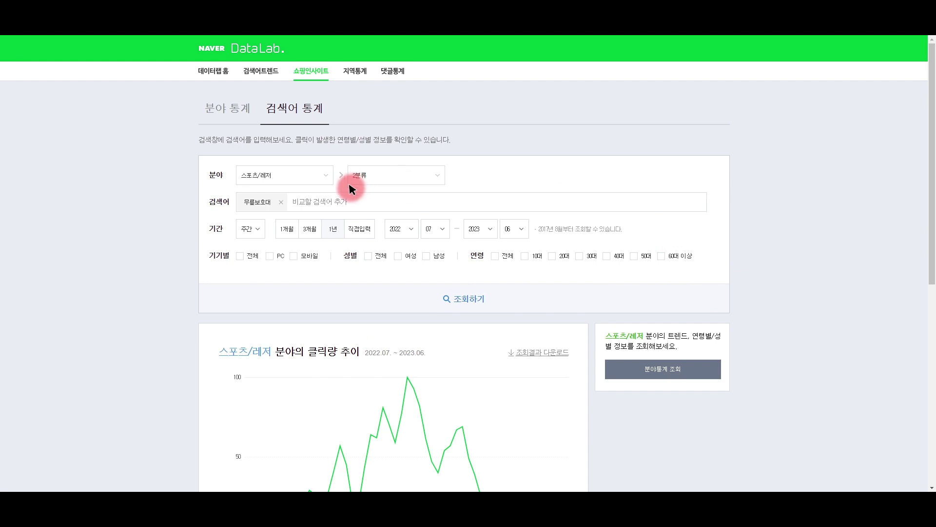
Step: Return to the category statistics and examine the weekly one-year click trend and popular keywords for 캠핑 in 스포츠/레저
key("alt+Left")
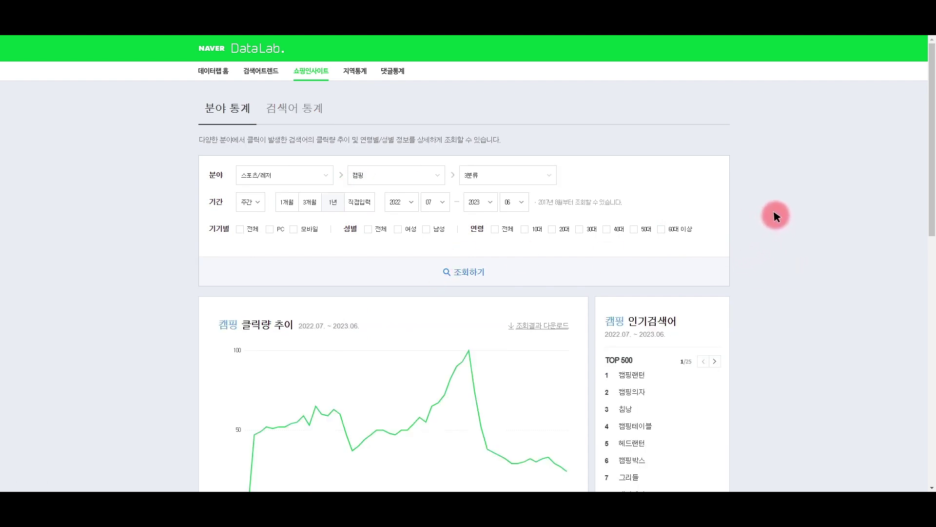
scroll(797, 213, "down", 5)
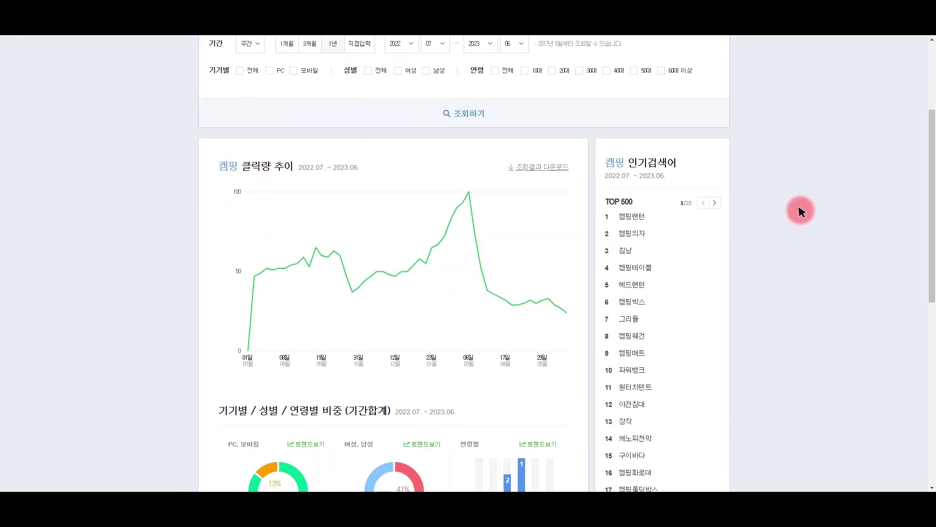
scroll(800, 212, "up", 3)
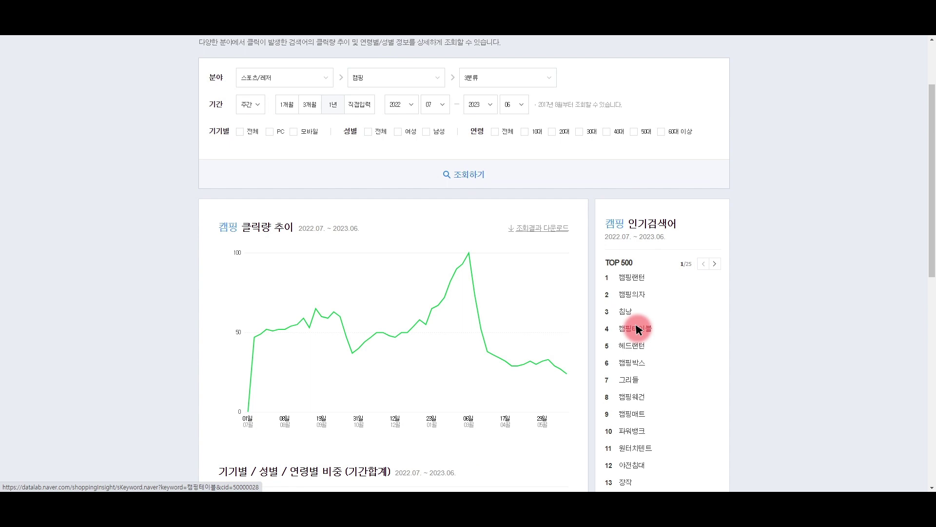
scroll(766, 263, "down", 2)
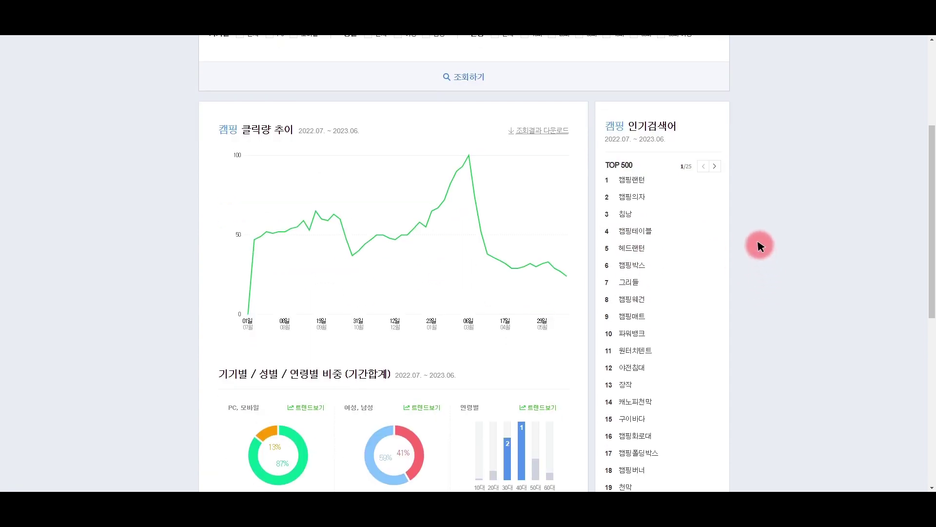
Step: Browse the 캠핑 TOP 500 popular keywords up to page 19
left_click(714, 165)
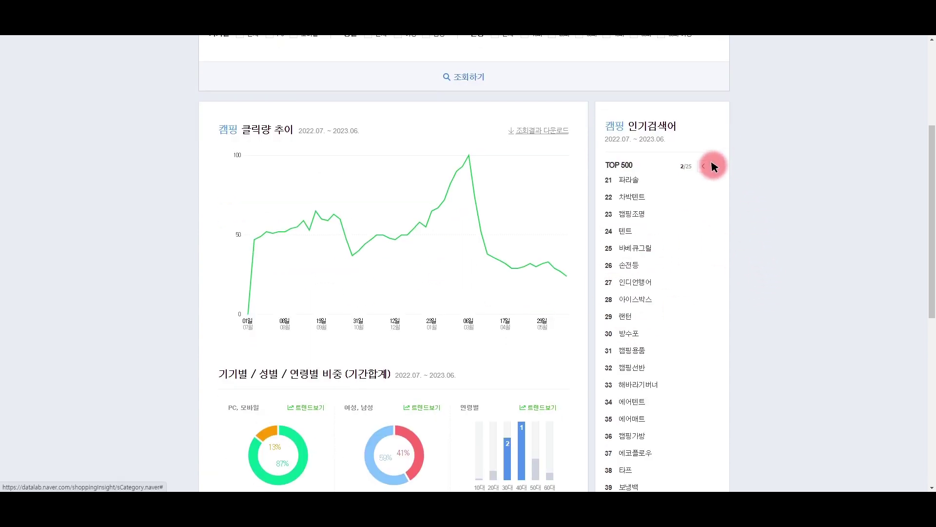
left_click(714, 166)
left_click(714, 166)
left_click(713, 166)
left_click(714, 166)
left_click(714, 165)
left_click(713, 165)
left_click(714, 166)
left_click(714, 165)
left_click(714, 166)
left_click(714, 166)
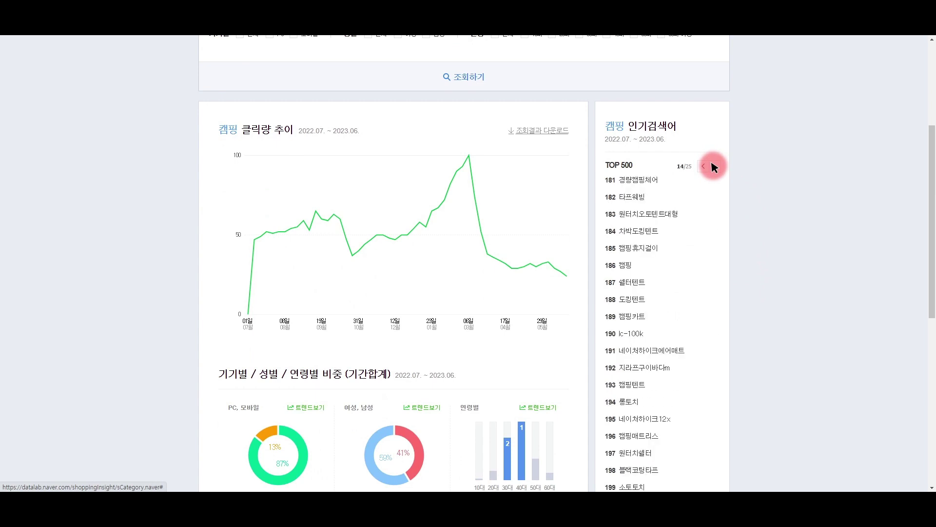
scroll(794, 244, "down", 3)
scroll(780, 242, "up", 4)
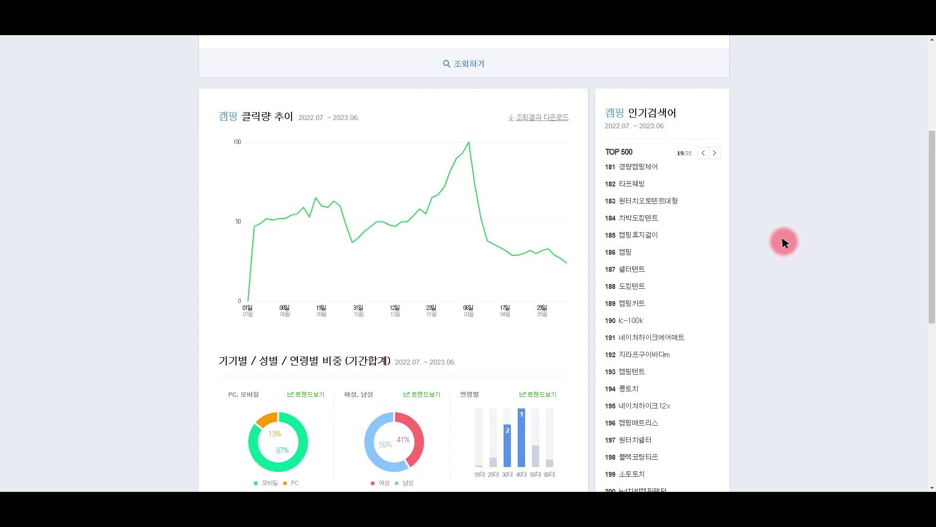
Step: Close the 스피드서치 v1.0 widget
left_click(713, 216)
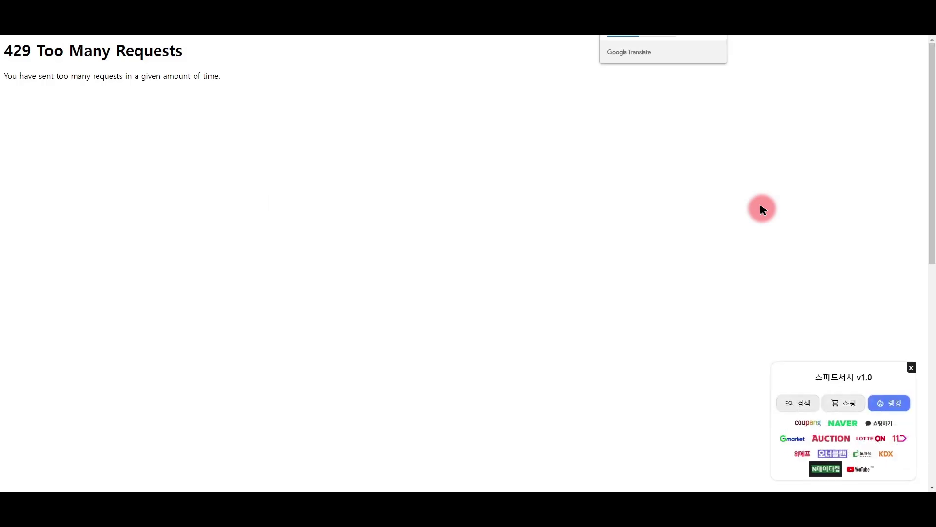
left_click(912, 367)
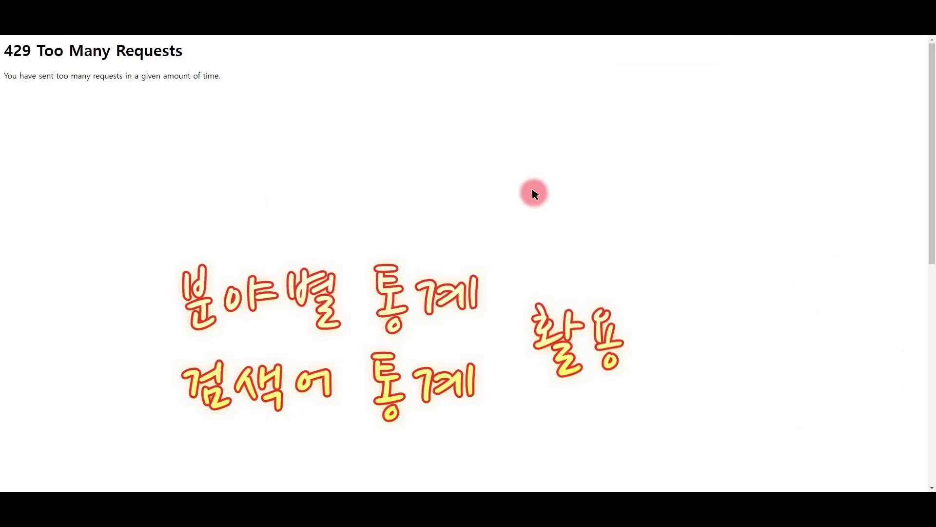